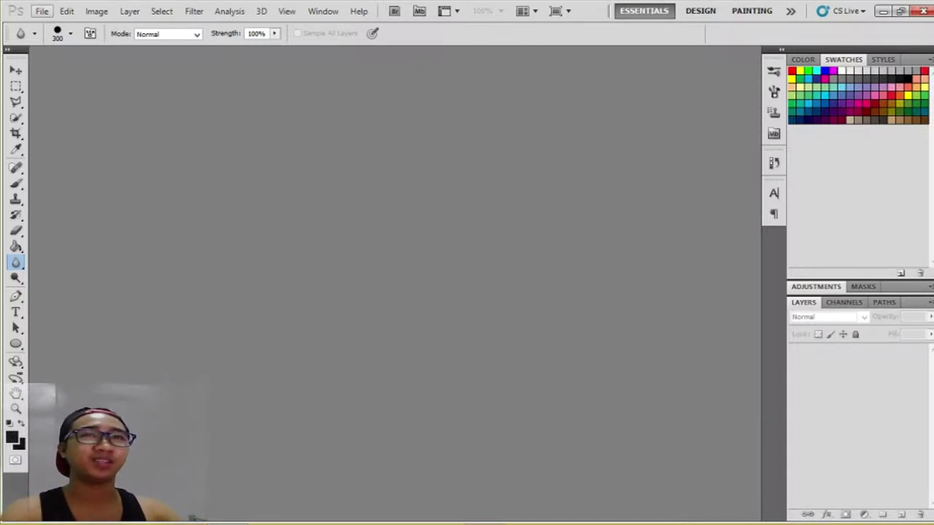
Open sample.JPG from the Desktop folder with File > Open
click(41, 11)
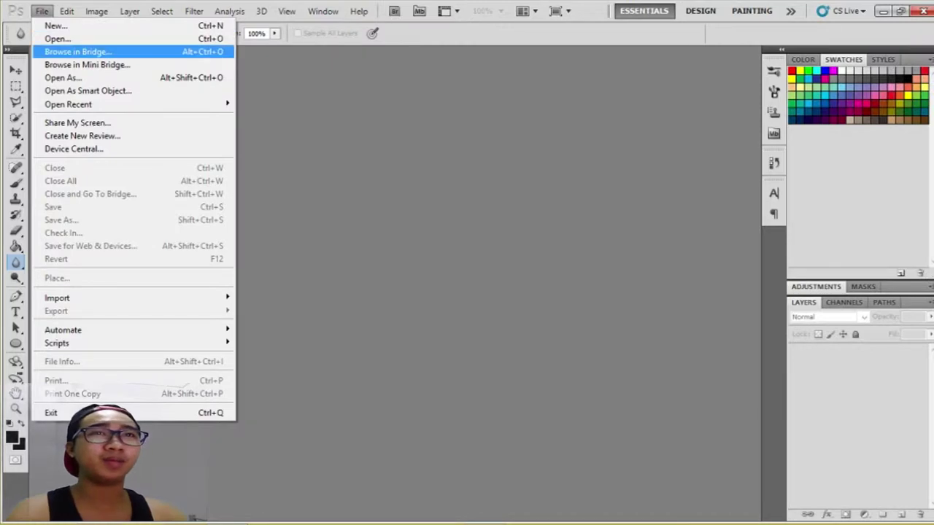
click(57, 38)
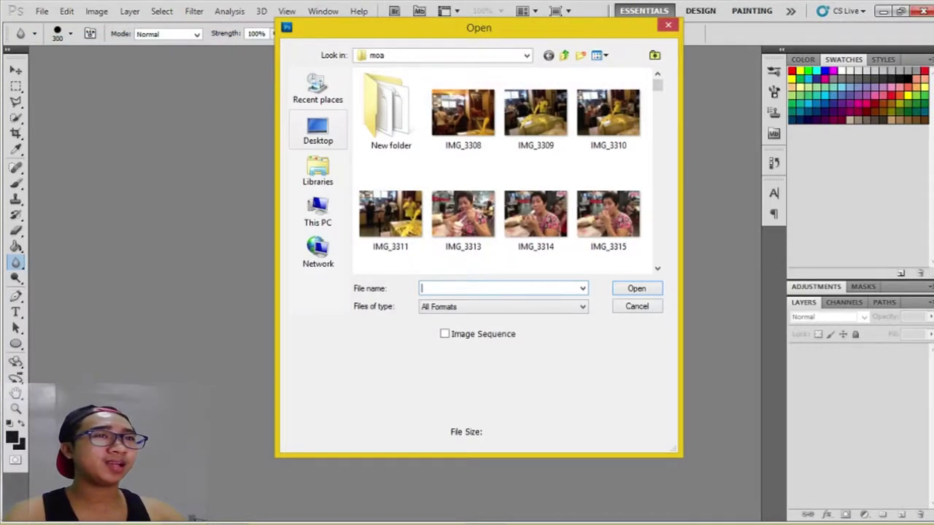
click(318, 132)
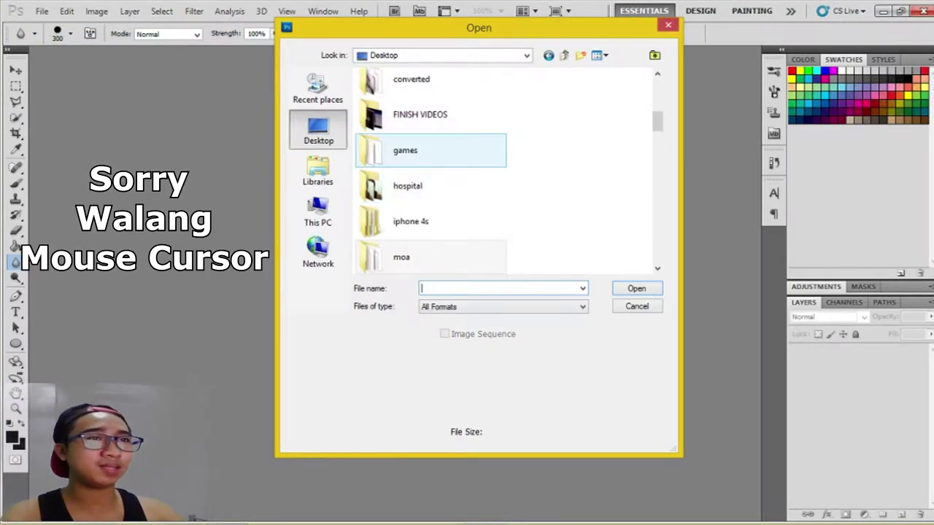
click(430, 150)
scroll(430, 200, down, 2)
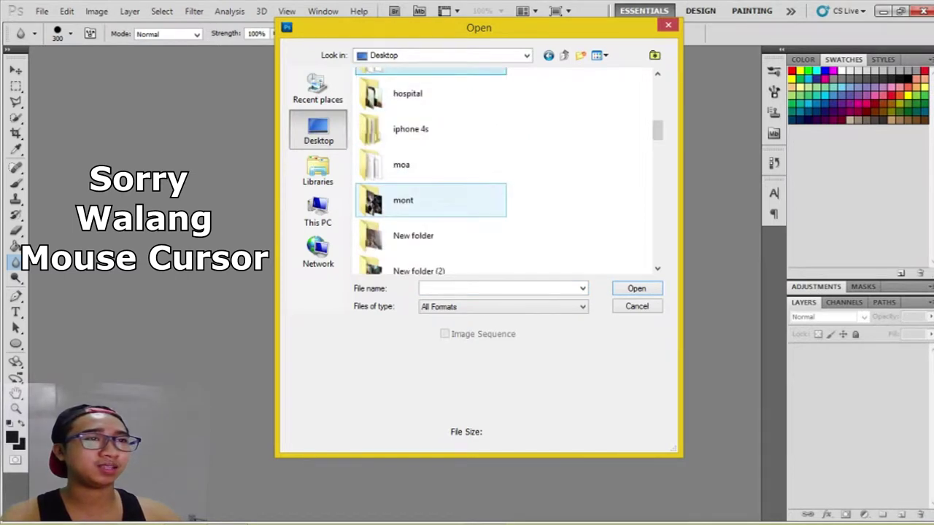
scroll(431, 170, down, 3)
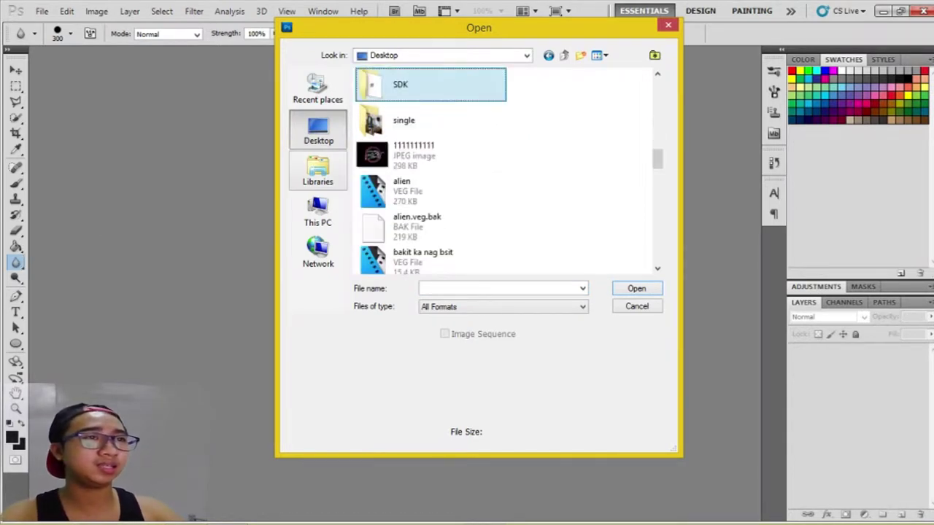
scroll(431, 170, down, 3)
click(430, 84)
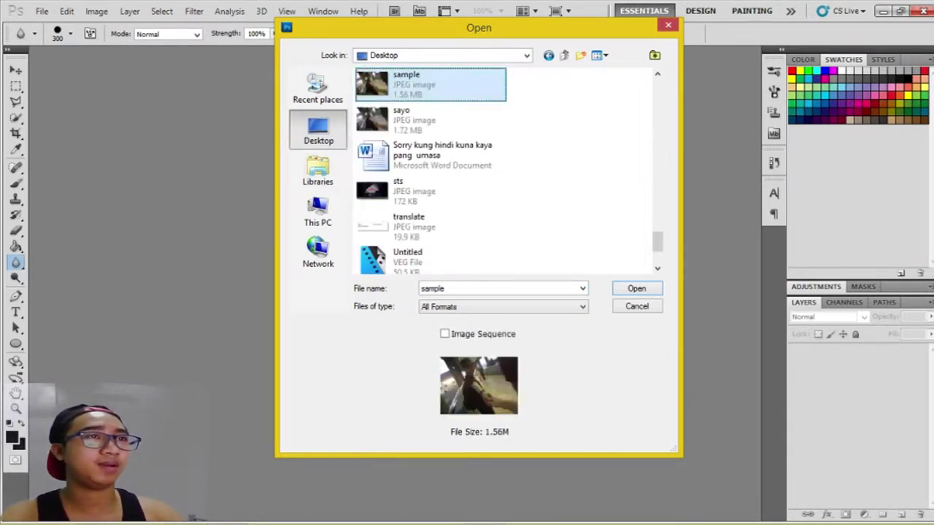
key(Return)
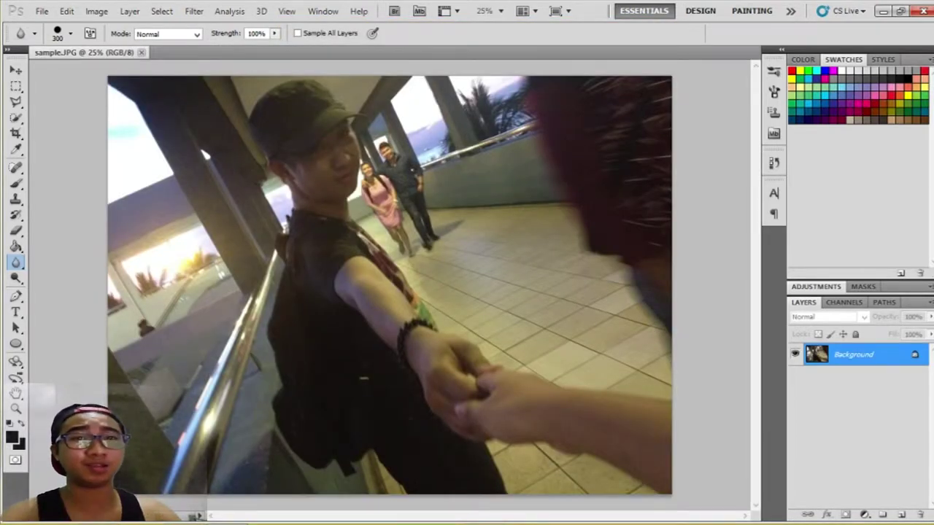
Duplicate the Background layer into Layer 1 and Layer 1 copy with Ctrl+J
scroll(390, 285, down, 2)
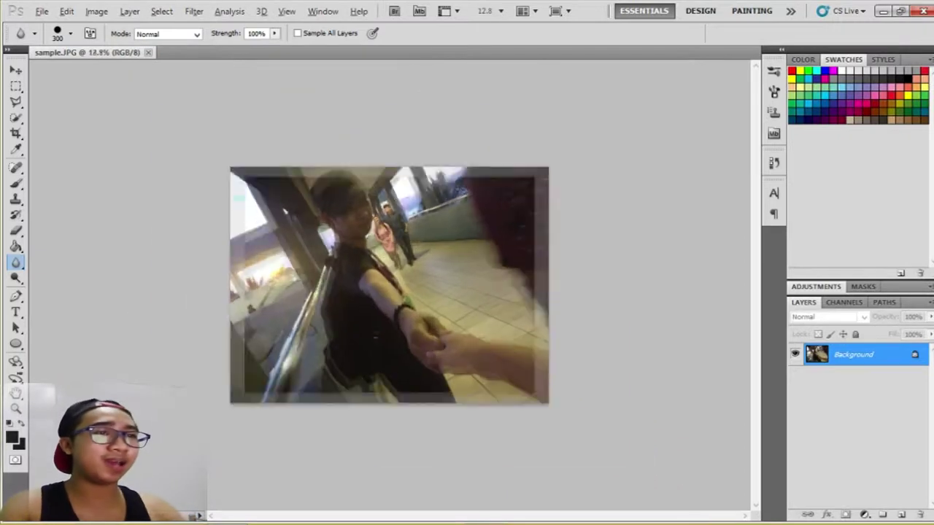
scroll(390, 285, up, 2)
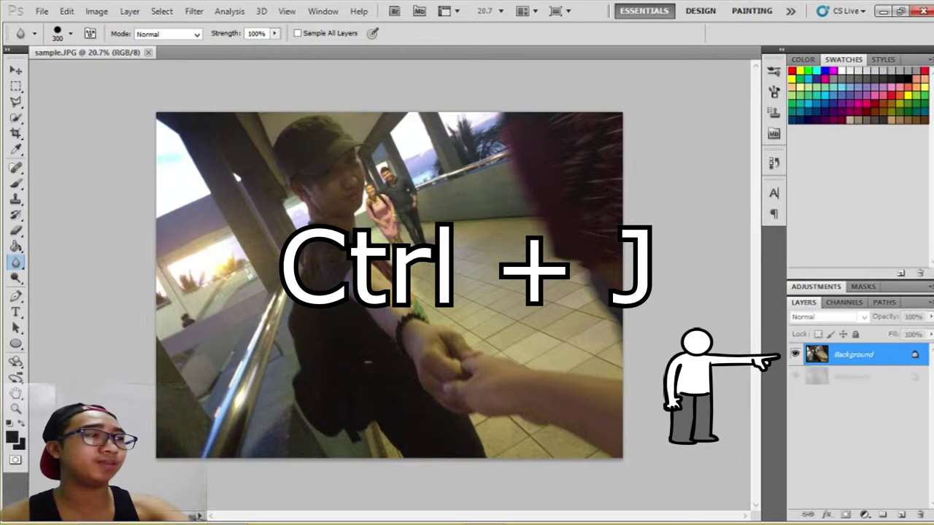
key(ctrl+j)
key(ctrl+j)
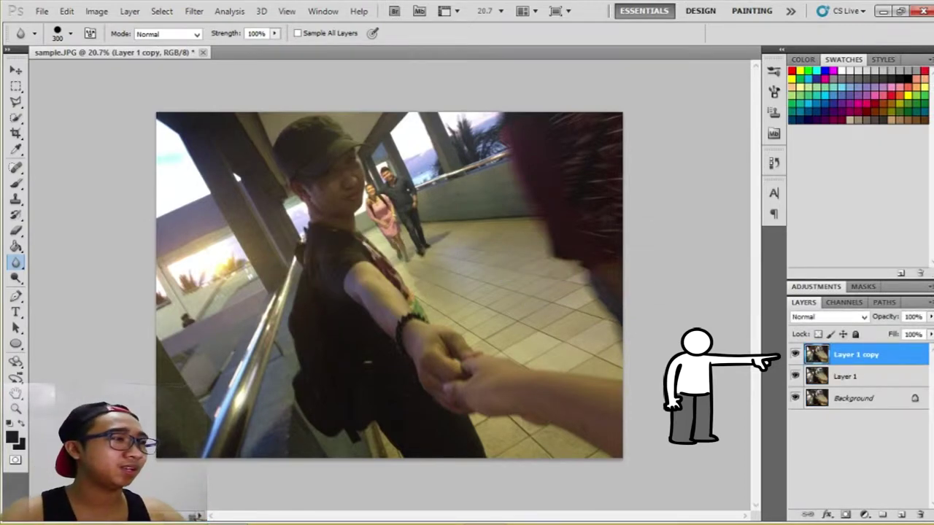
key(shift+alt+bracketleft)
key(alt+bracketleft)
key(alt+bracketright)
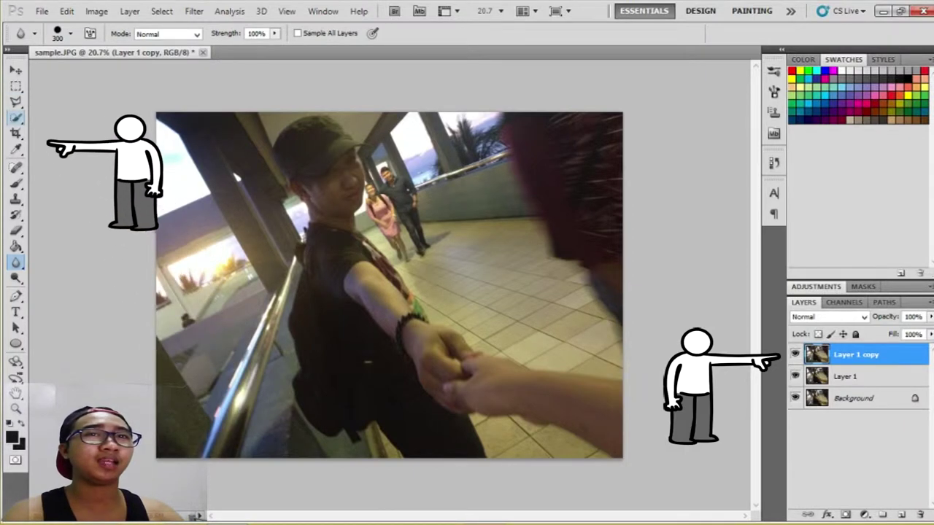
Pick the Quick Selection Tool (W) from the selection tool group, not the Magic Wand
click(16, 118)
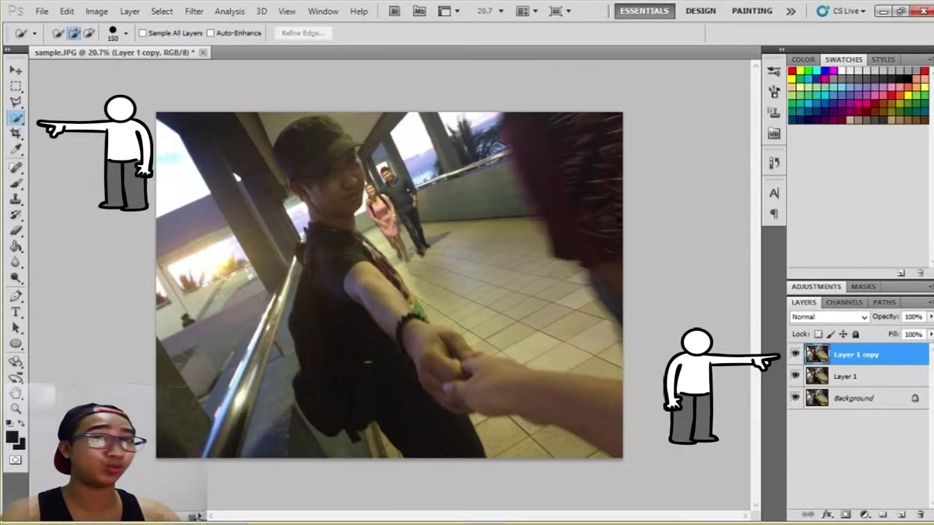
right_click(16, 118)
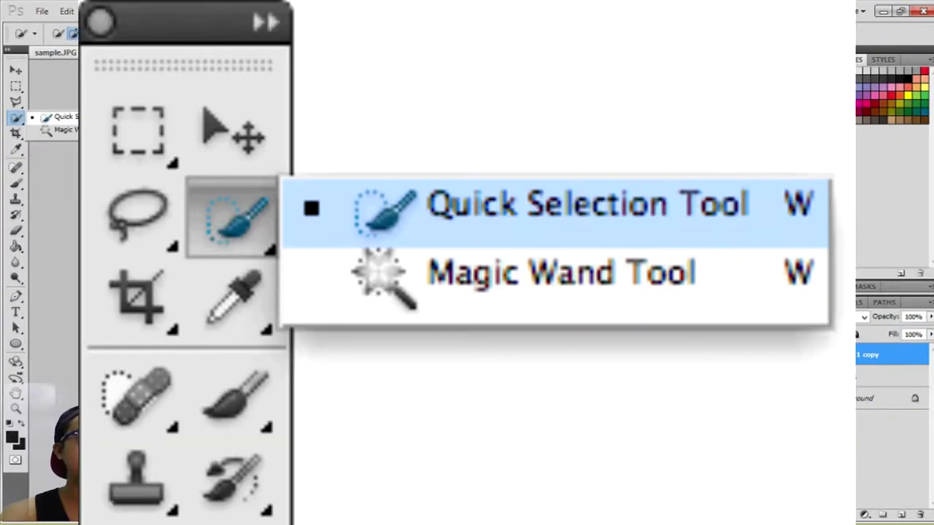
right_click(16, 119)
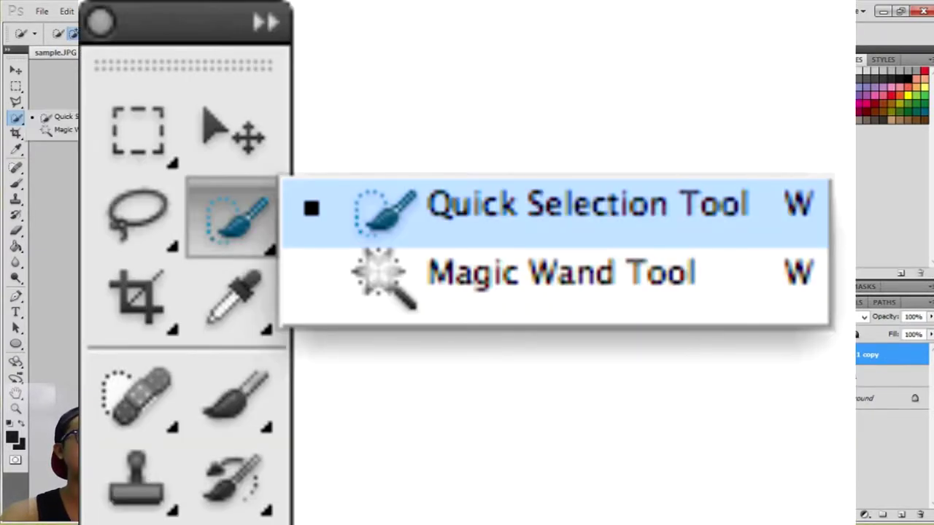
click(58, 130)
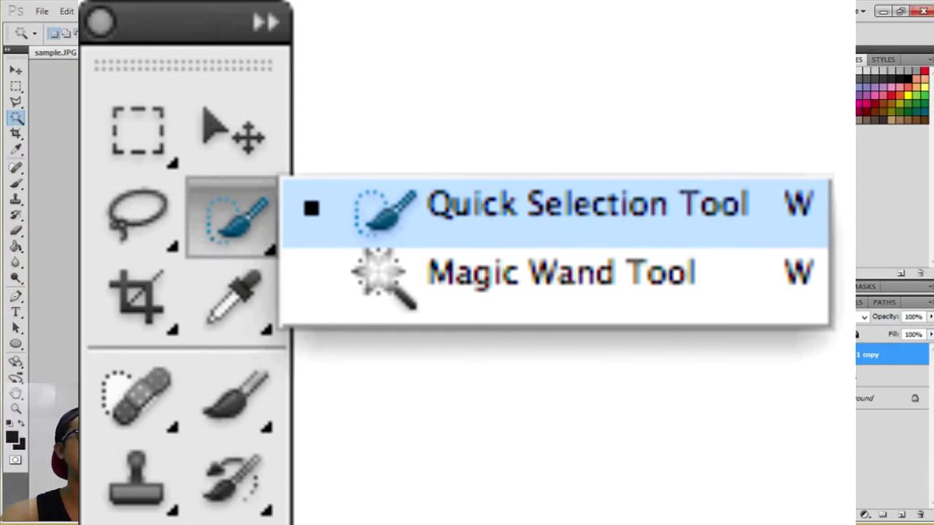
right_click(16, 118)
click(55, 115)
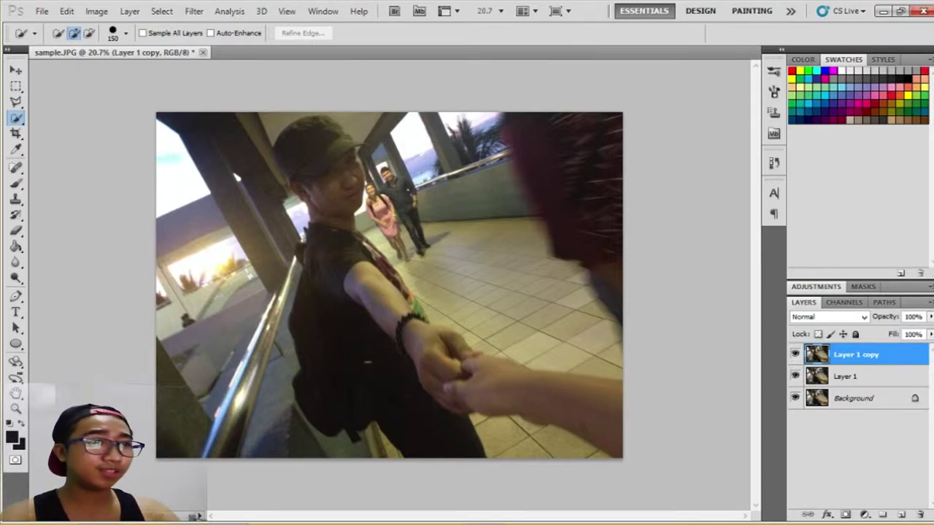
scroll(371, 288, up, 1)
scroll(389, 284, down, 2)
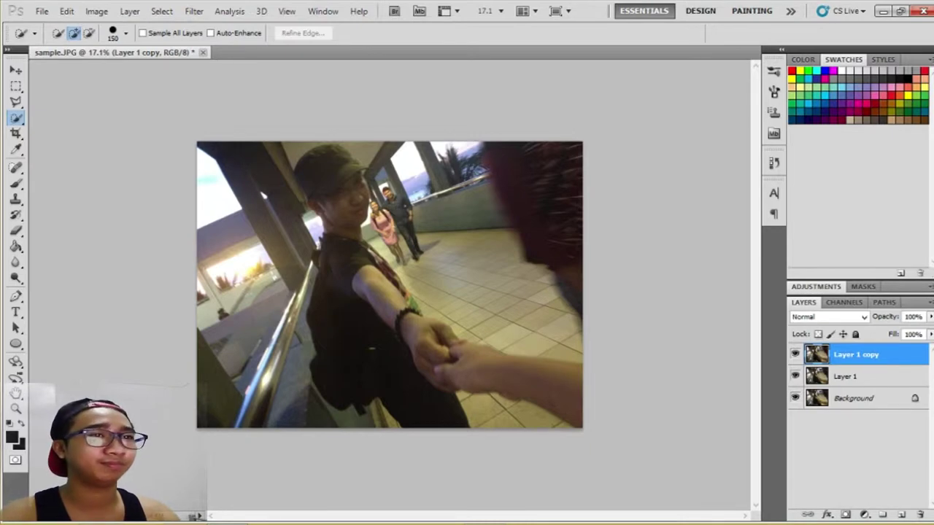
Zoom to 25% and brush-select the man from his cap down across the clasped hands
key(ctrl+plus)
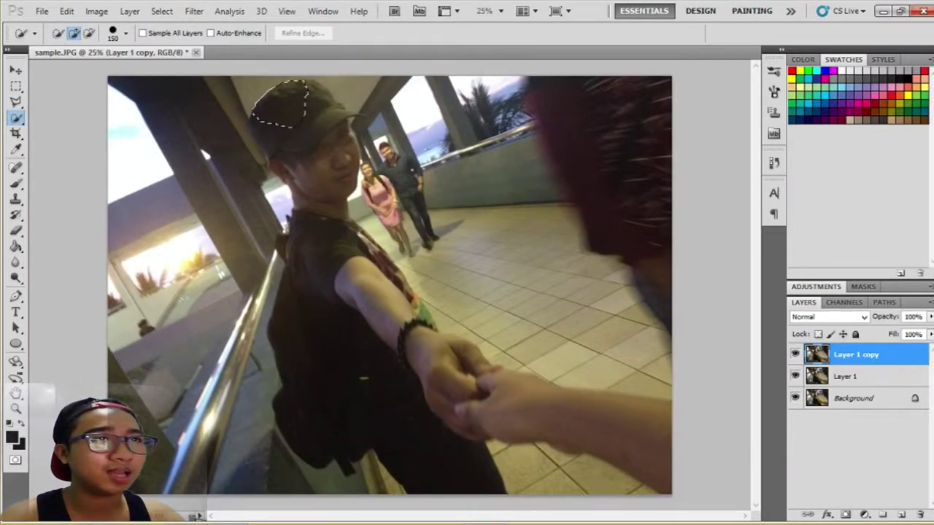
drag(292, 109, 314, 379)
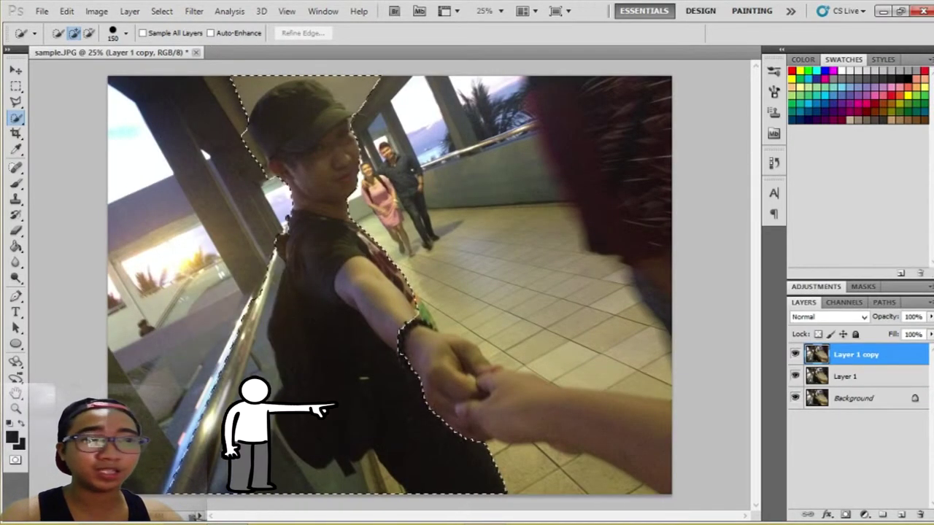
drag(438, 365, 510, 401)
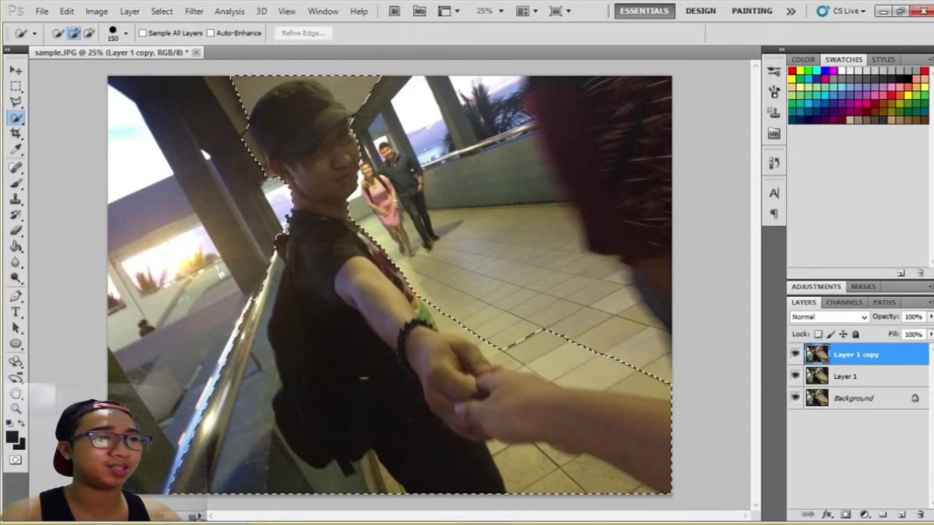
scroll(391, 285, down, 2)
scroll(390, 284, up, 1)
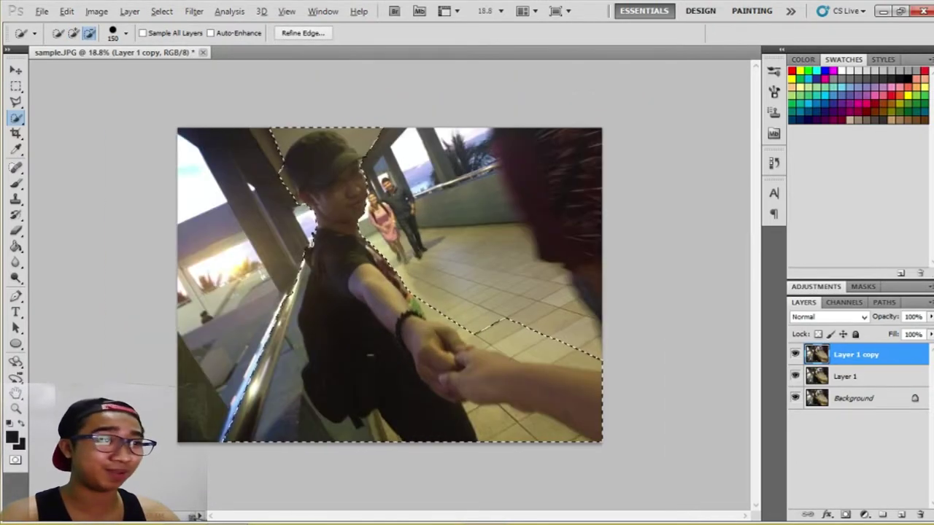
scroll(390, 284, up, 1)
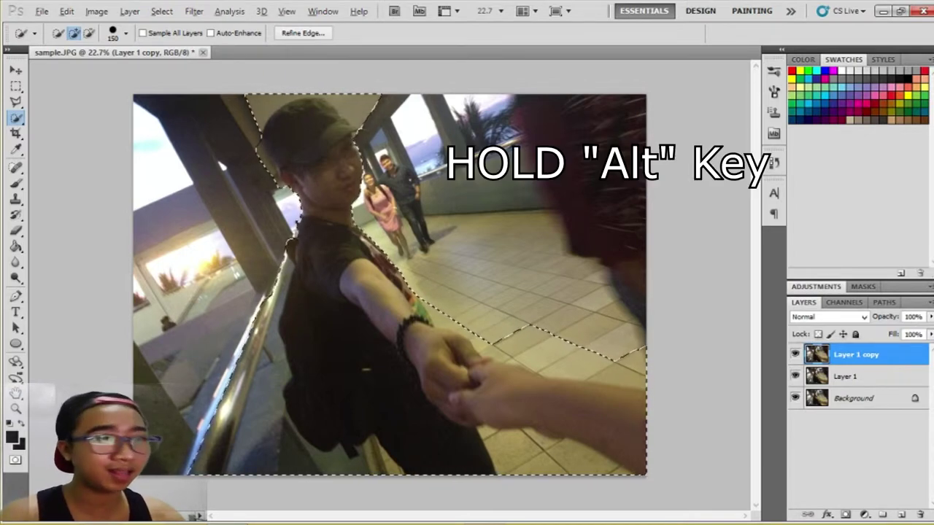
Alt-subtract the railing, the area left of the arm and the floor under the hands
key(alt)
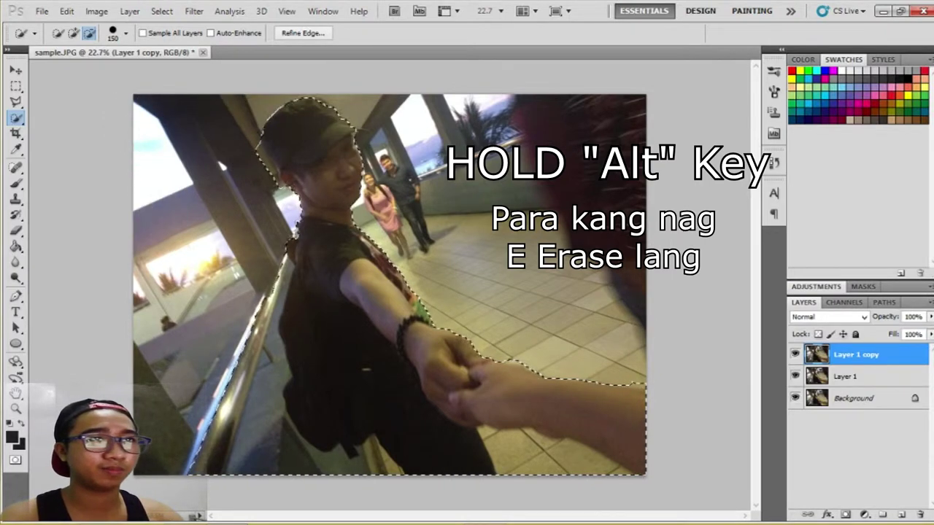
drag(270, 267, 292, 438)
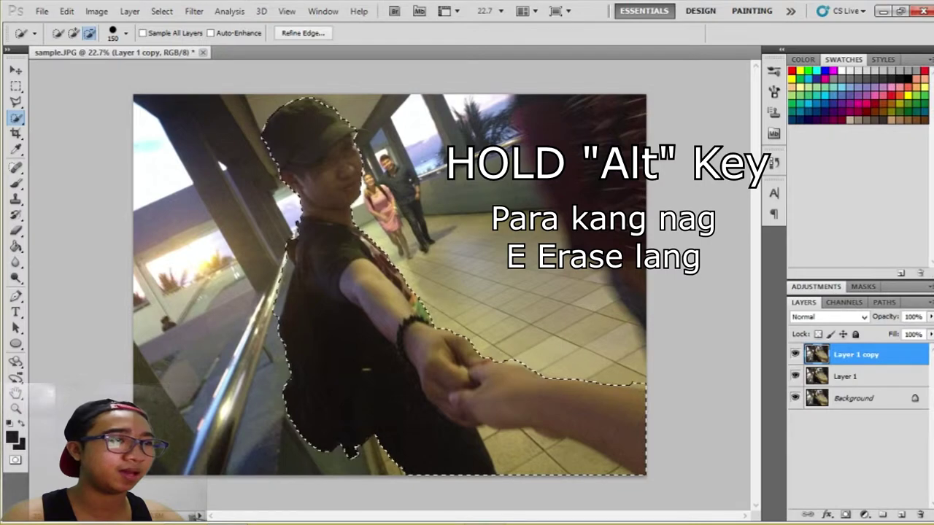
drag(365, 452, 314, 430)
drag(511, 452, 606, 459)
scroll(437, 400, up, 2)
scroll(438, 400, up, 2)
scroll(437, 401, up, 1)
scroll(438, 401, up, 2)
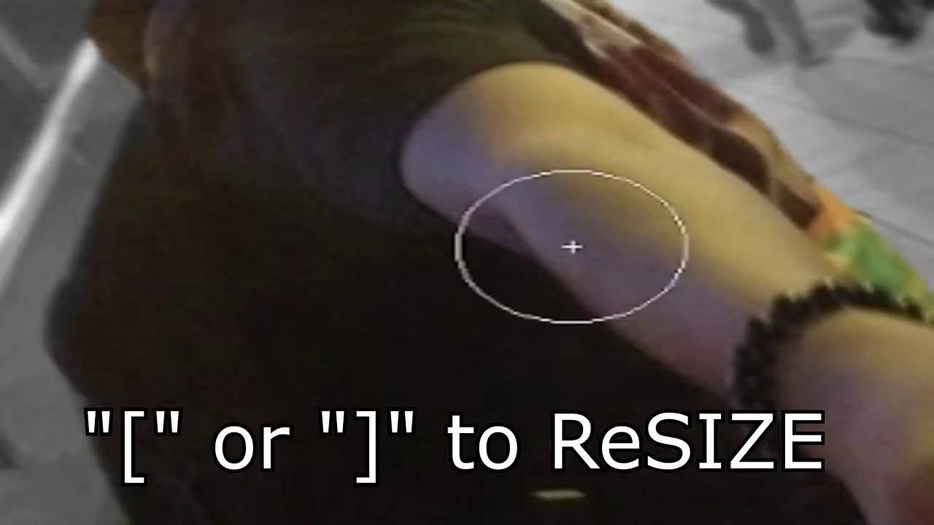
Resize the brush, touch up the arm edge, and zoom out to check the whole outline
key(bracketright)
key(bracketright)
key(bracketright)
key(bracketleft)
key(bracketleft)
key(bracketleft)
key(bracketleft)
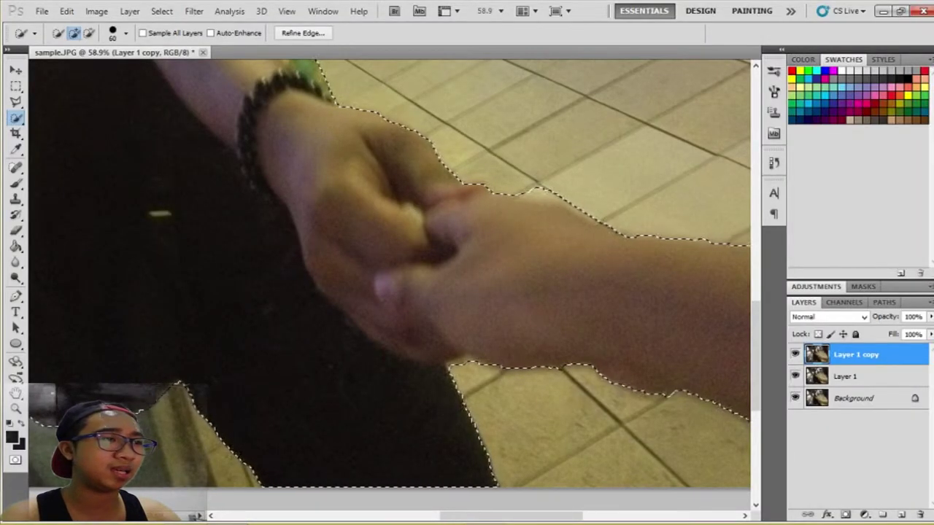
click(582, 349)
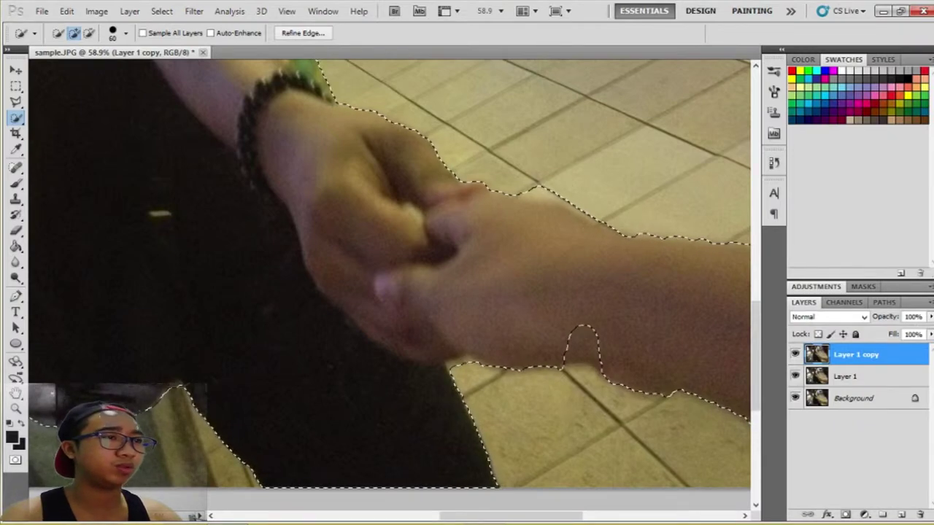
key(ctrl+z)
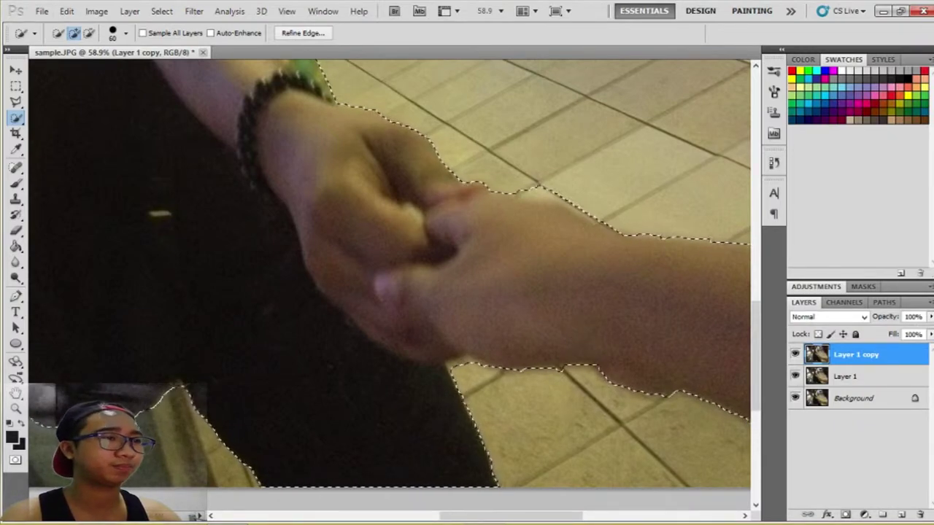
key(ctrl+minus)
key(ctrl+minus)
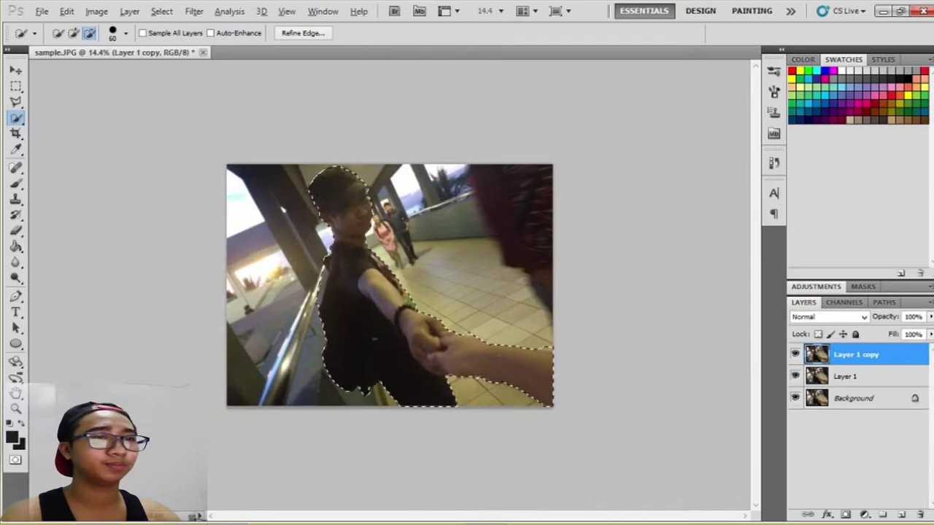
key(ctrl+0)
key(ctrl+minus)
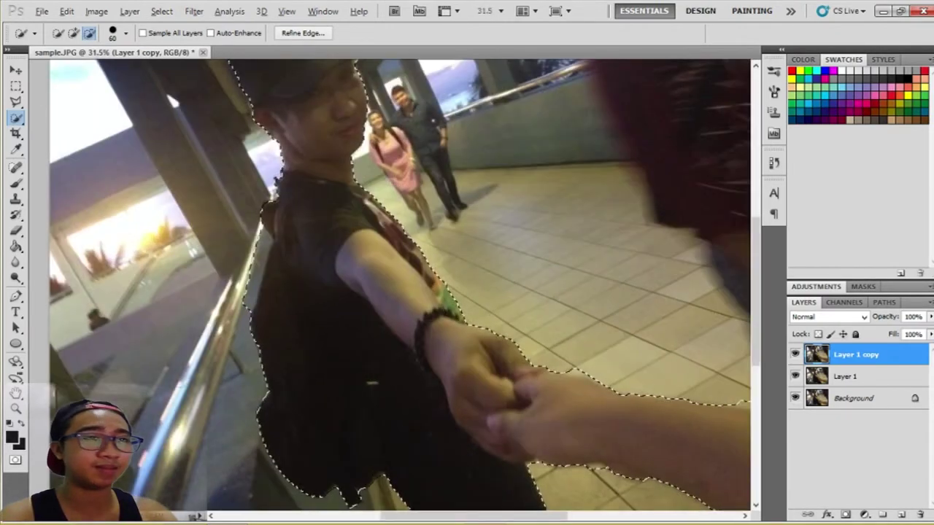
scroll(400, 284, up, 1)
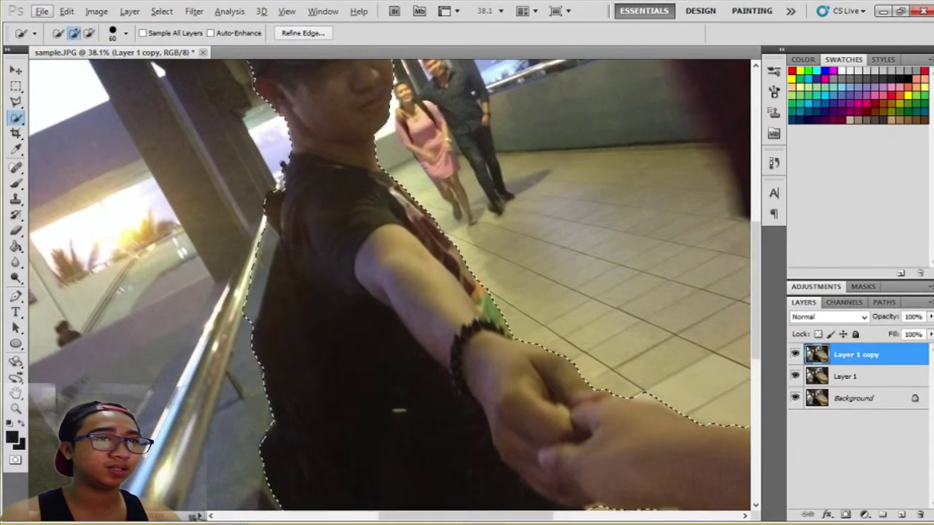
alt+scroll(391, 285, down, 3)
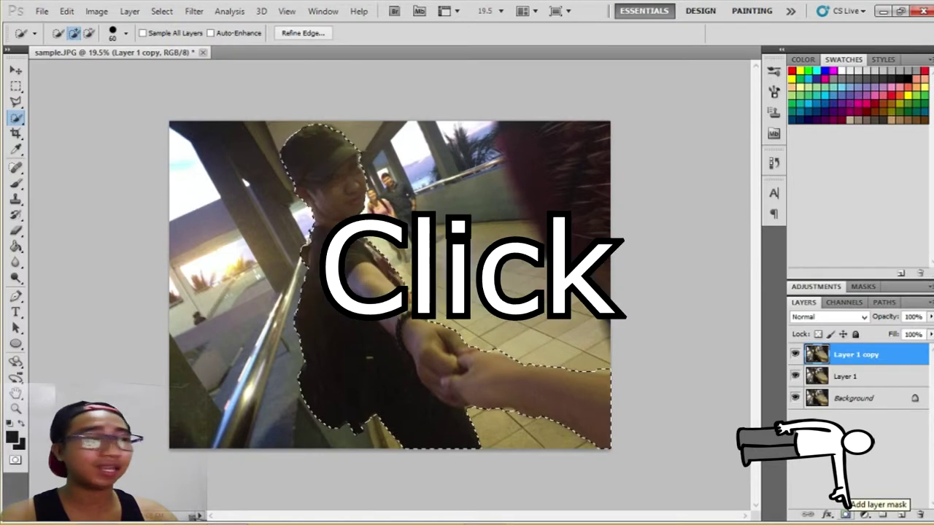
Add a layer mask to Layer 1 copy from the selection, then make Layer 1 active
click(845, 514)
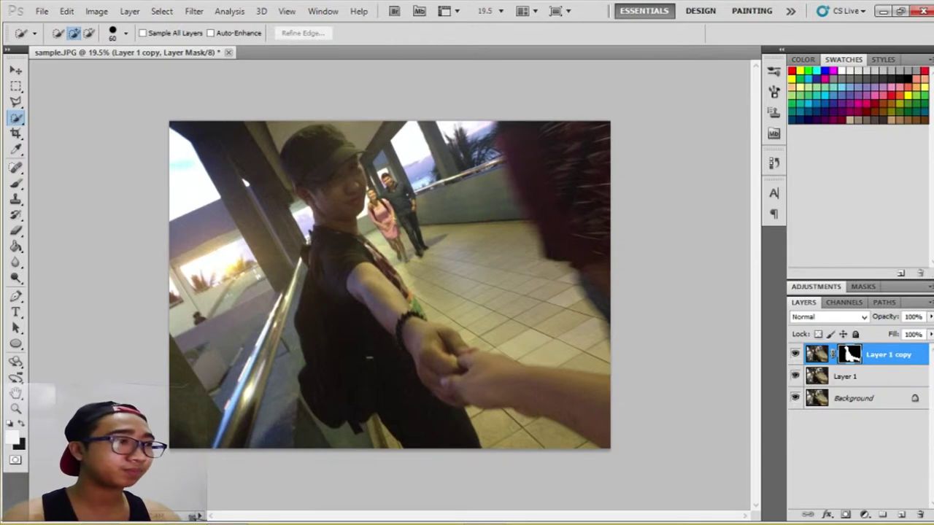
key(alt+bracketleft)
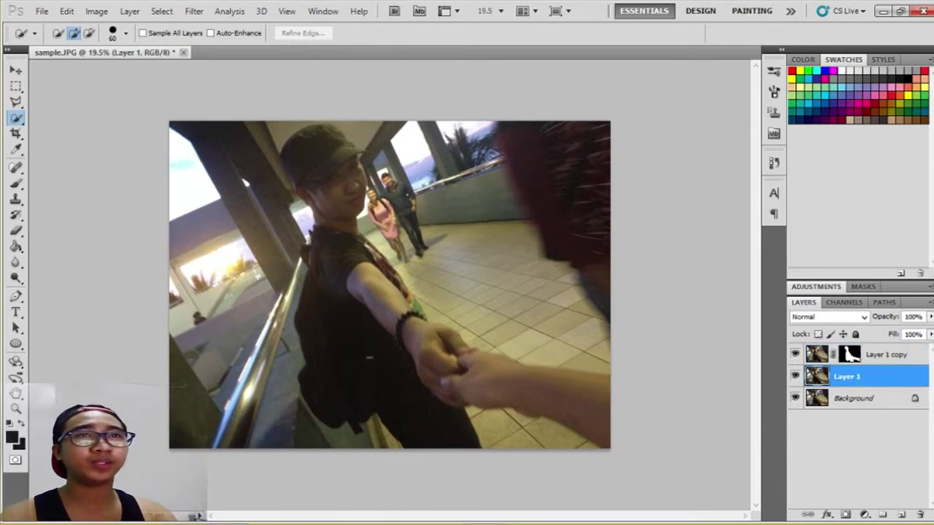
Apply a Box Blur with a 24-pixel radius to Layer 1
click(194, 11)
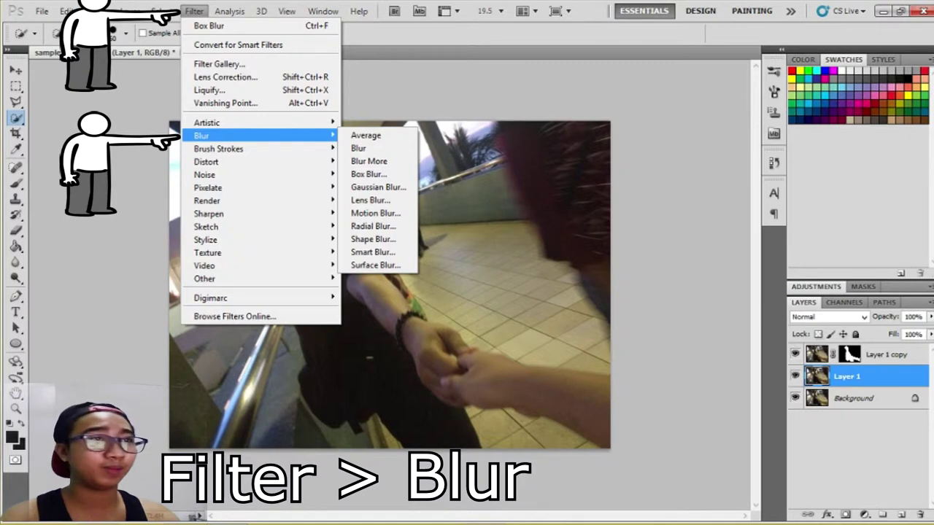
click(369, 173)
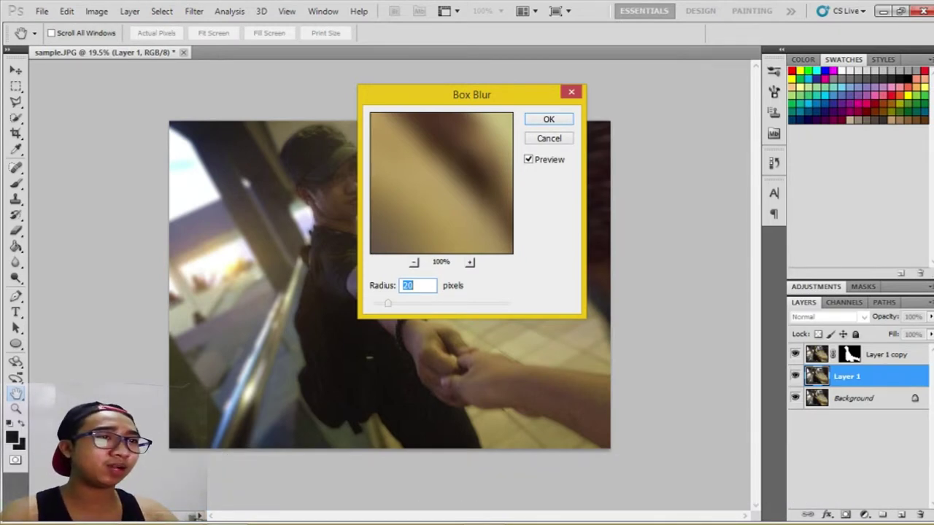
drag(388, 303, 413, 302)
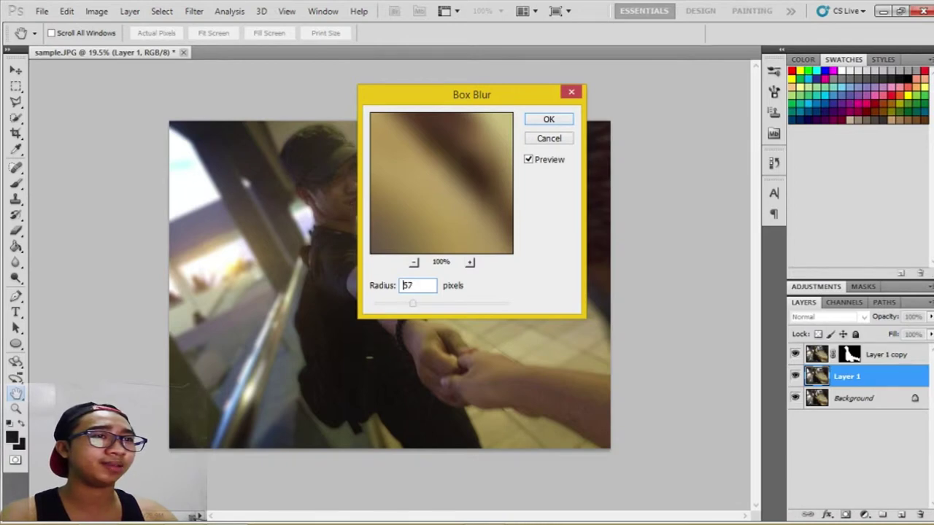
drag(471, 94, 717, 99)
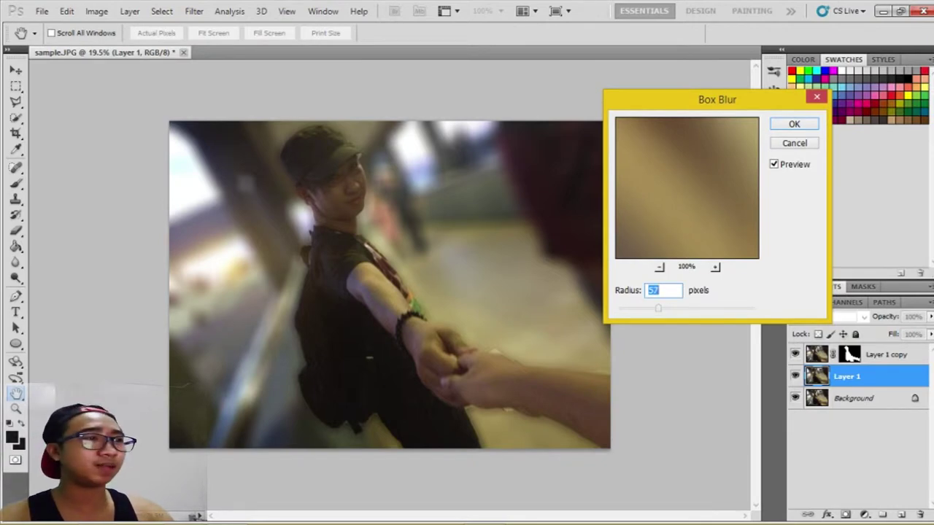
text(1430)
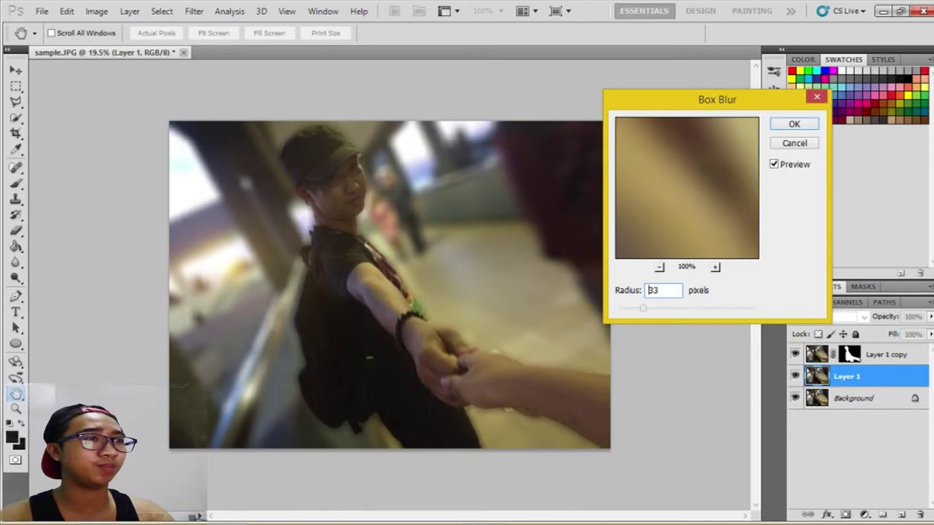
text(21)
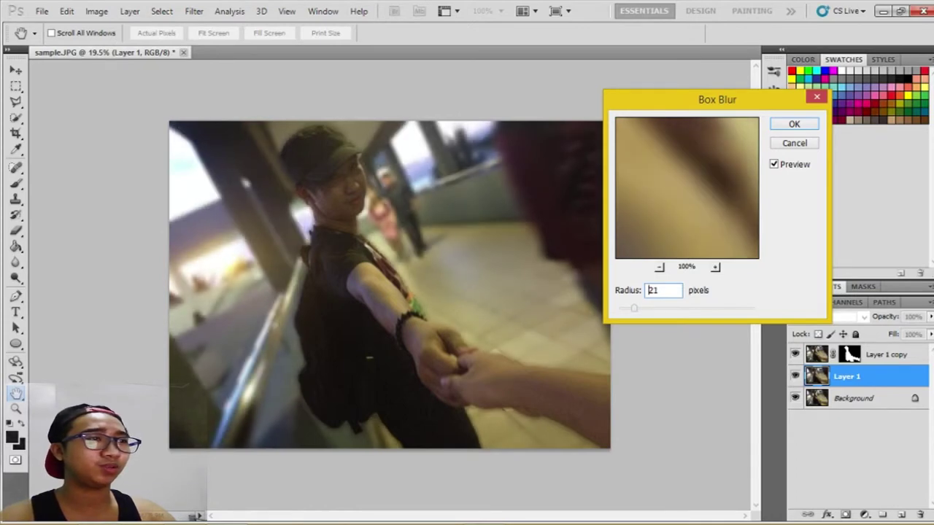
text(25)
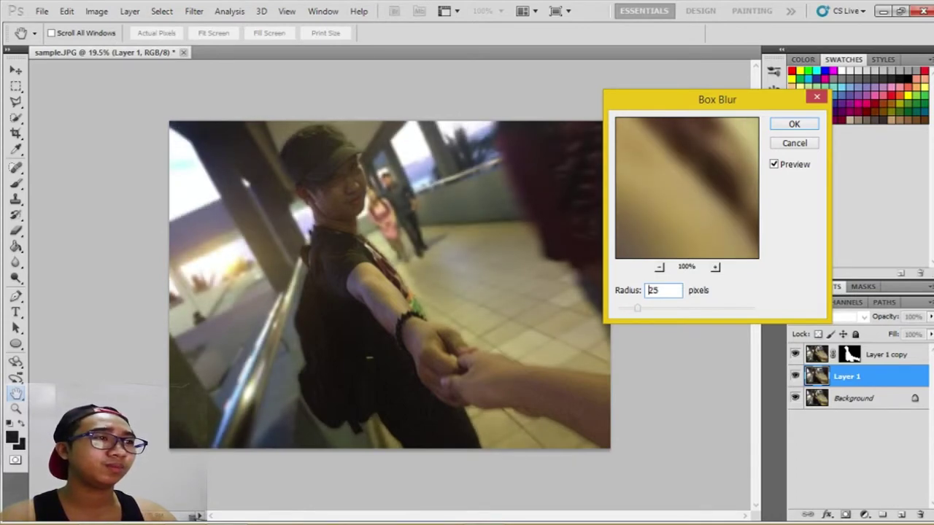
key(shift+Down)
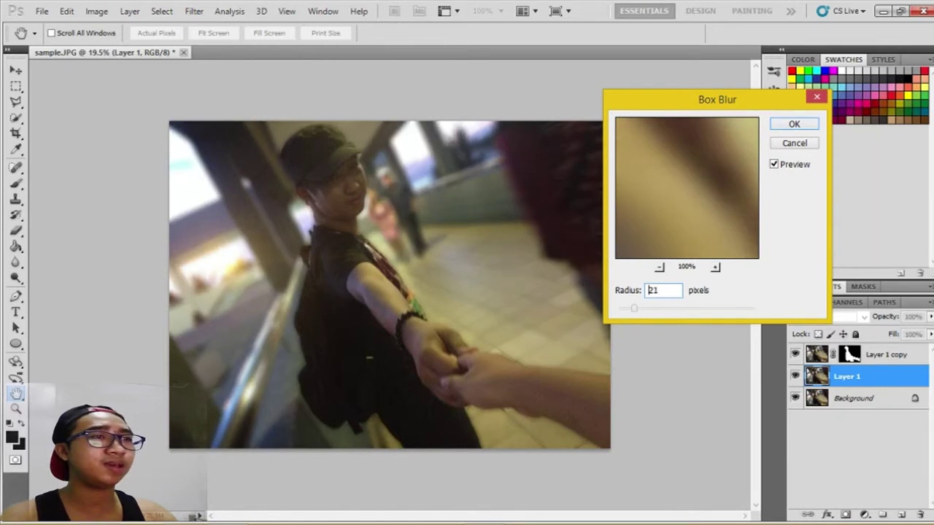
key(Up)
key(Up)
key(Up)
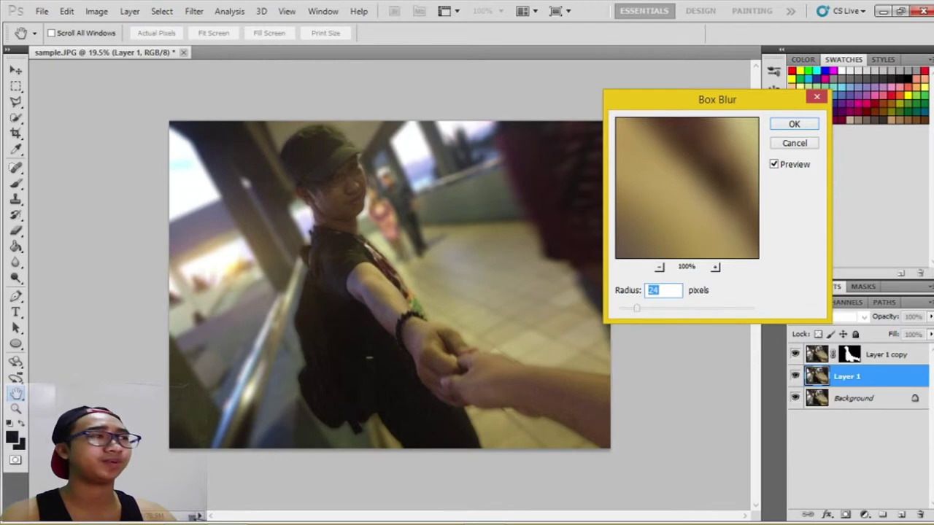
key(Return)
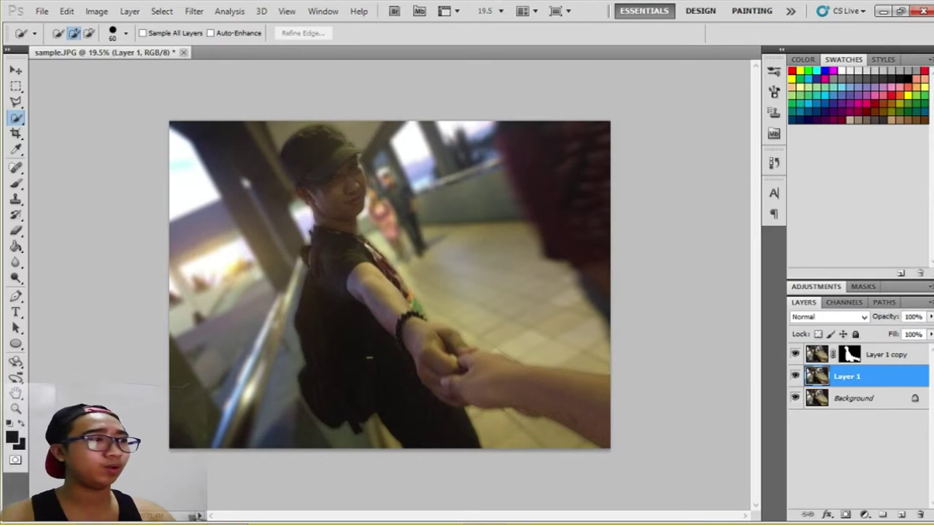
click(795, 354)
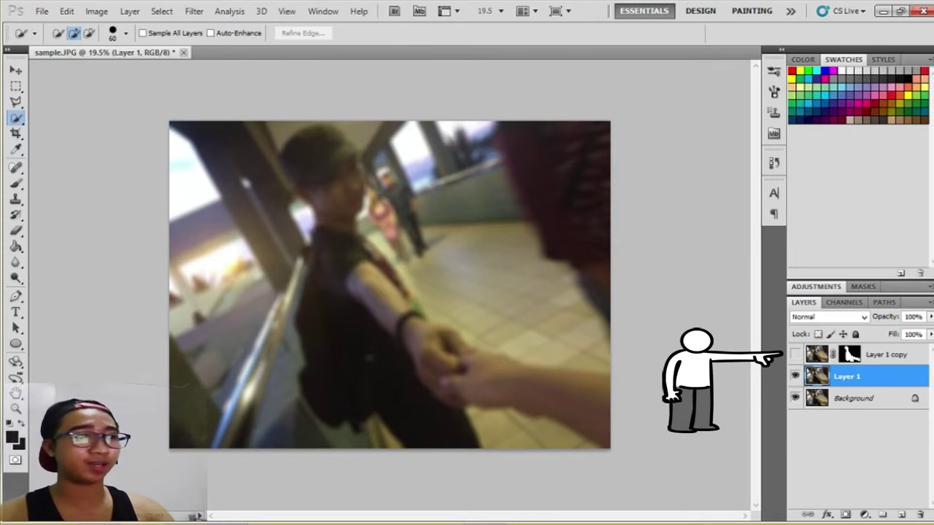
click(795, 353)
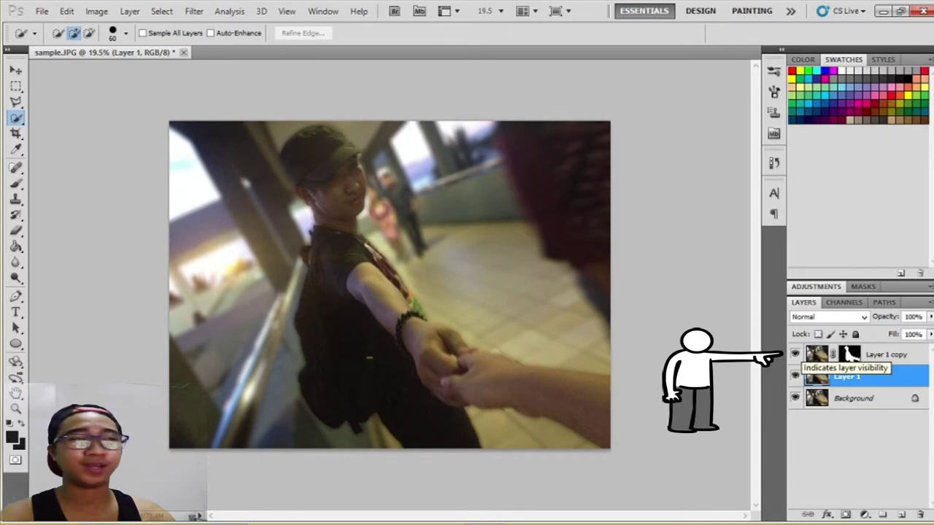
click(795, 353)
click(795, 353)
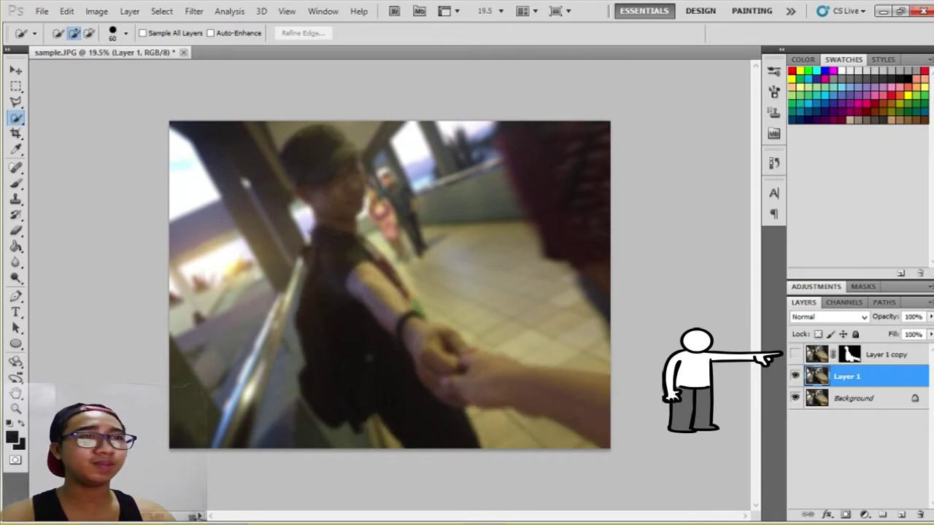
text(10)
key(Return)
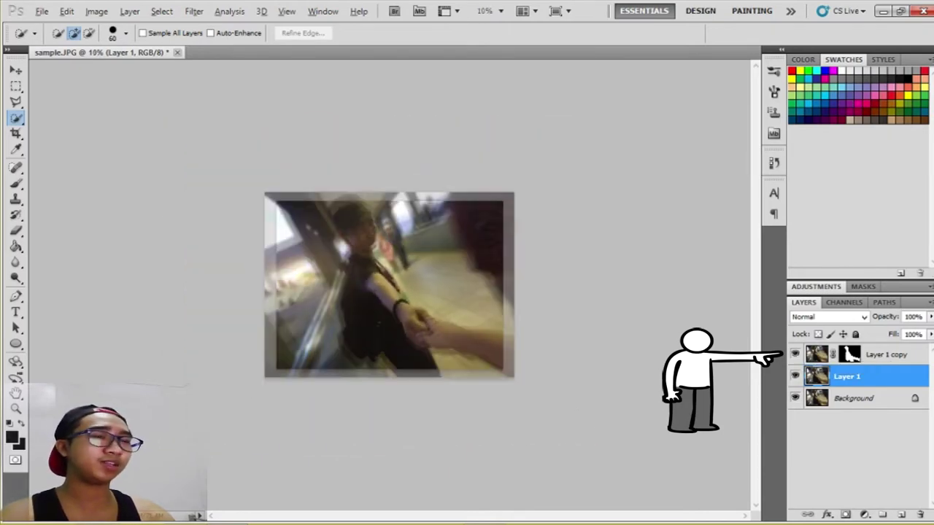
text(13.2)
key(Return)
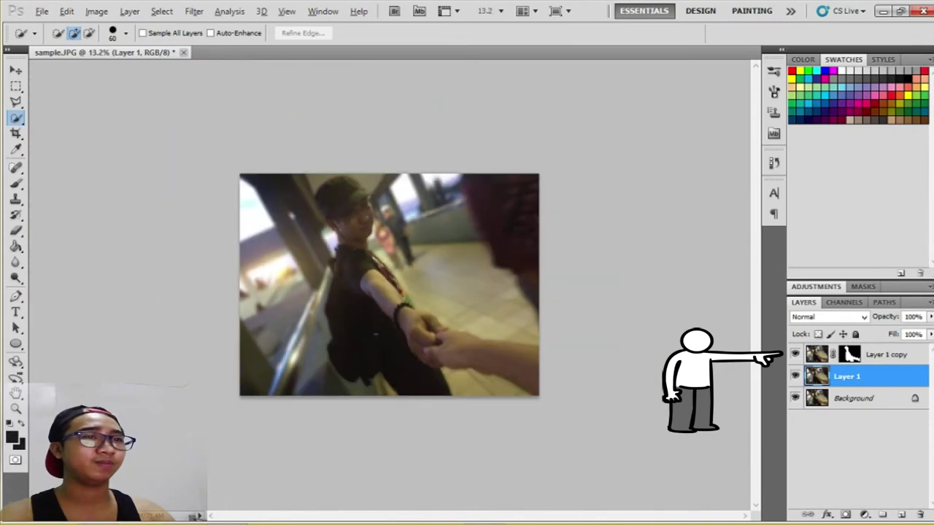
key(ctrl+0)
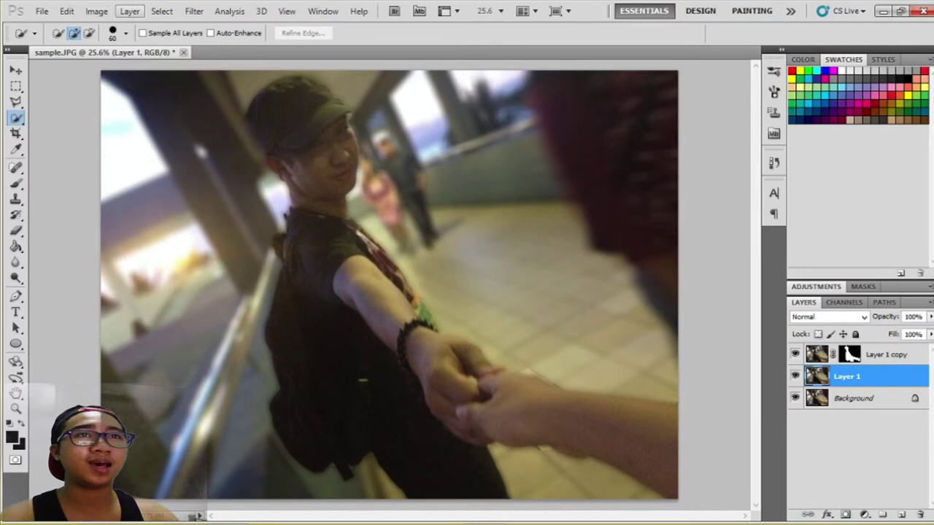
click(130, 11)
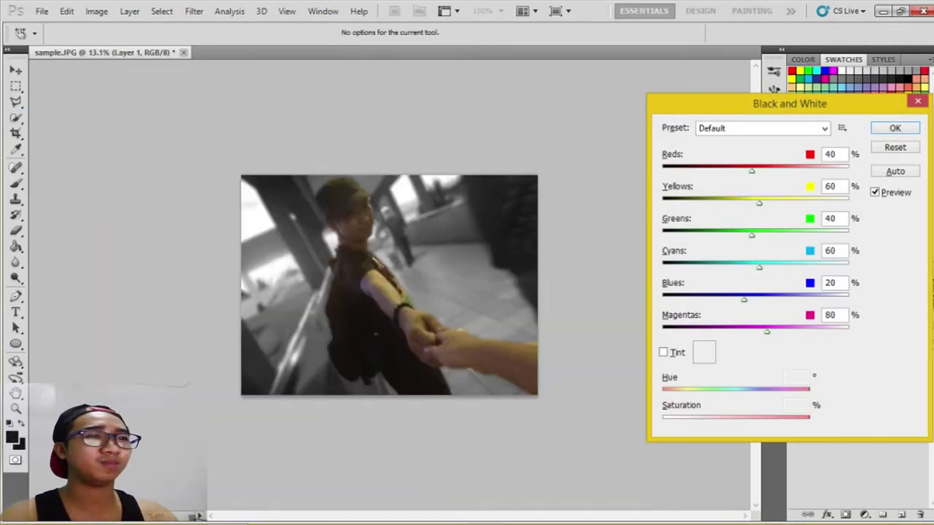
Apply Black and White with Reds at 47%, then fit the photo to the window
scroll(389, 285, up, 3)
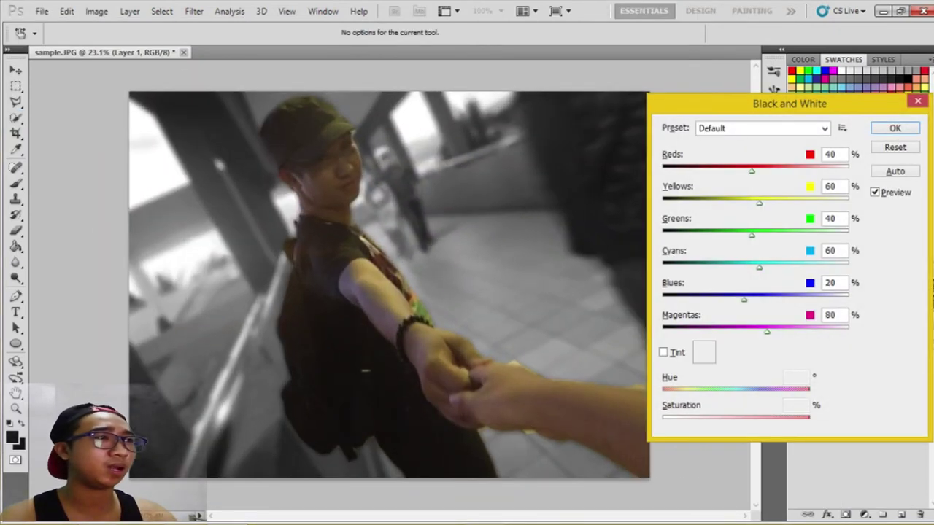
key(Up)
key(Up)
key(Up)
key(shift+Up)
key(shift+Up)
key(shift+Up)
key(shift+Up)
key(shift+Down)
key(shift+Down)
key(shift+Down)
key(shift+Up)
key(Down)
key(Down)
key(Down)
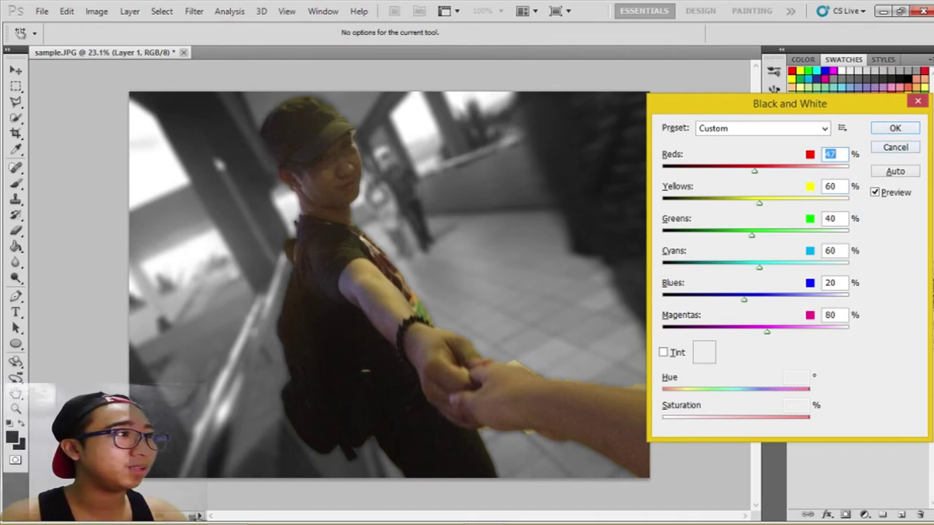
key(Return)
key(ctrl+minus)
key(ctrl+0)
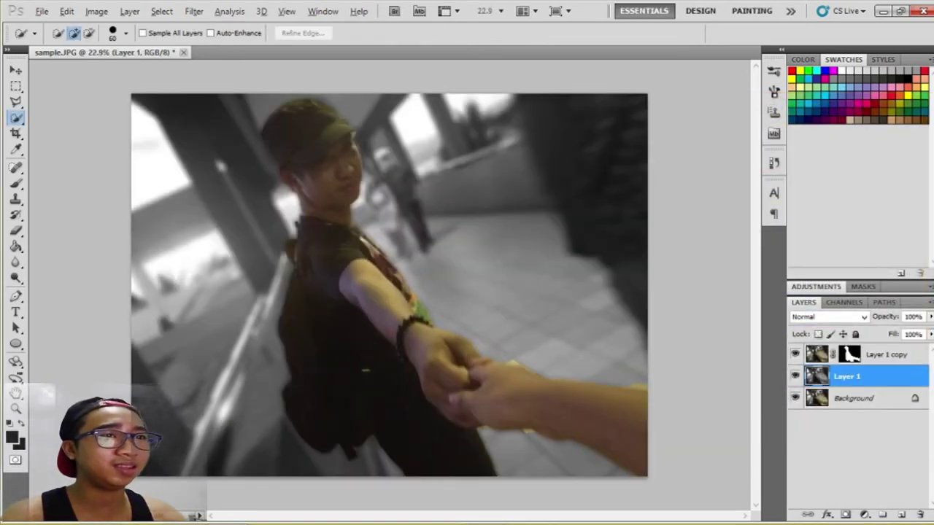
key(ctrl+minus)
key(ctrl+minus)
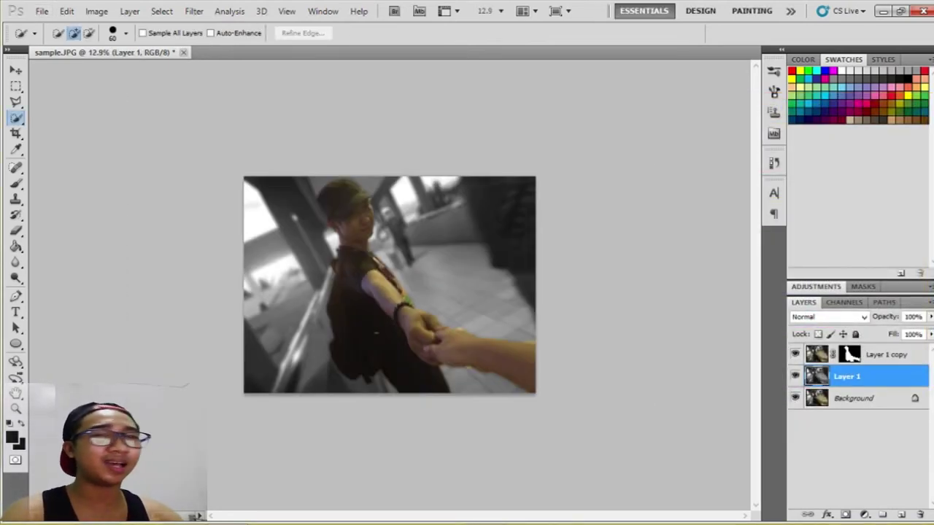
key(ctrl+0)
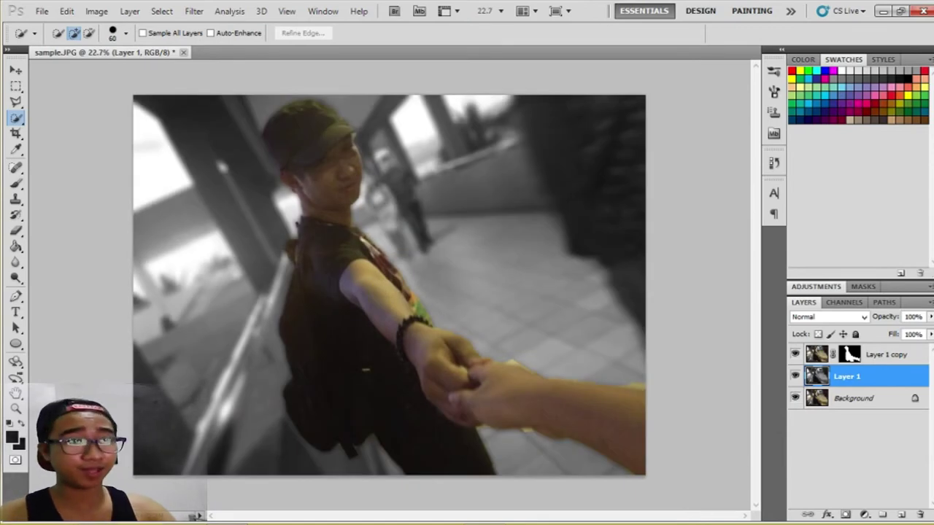
key(ctrl+minus)
key(ctrl+0)
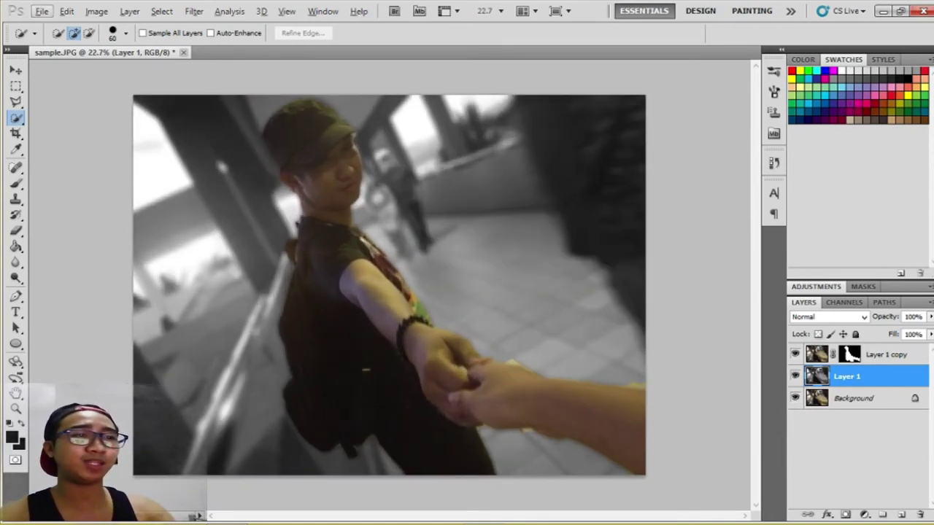